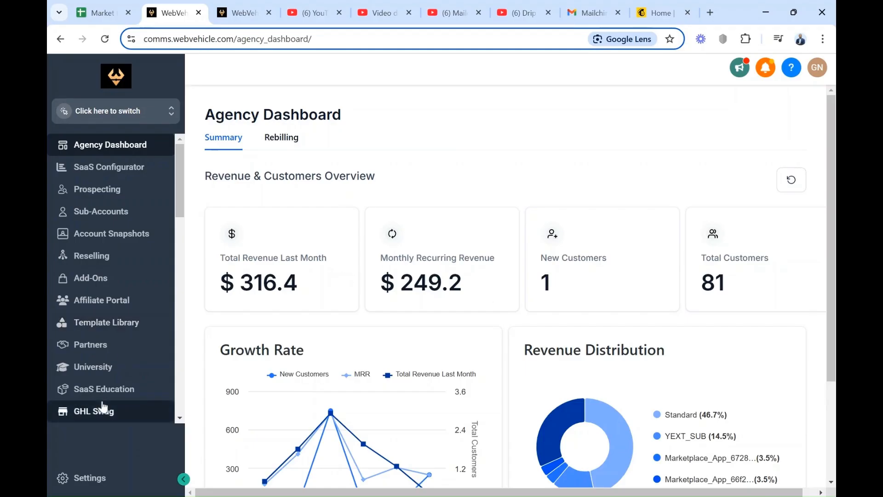
Step: Search the marketplace apps for "mailchi" and open the MAILCHIMP Connect app's page
scroll(102, 407, "down", 4)
left_click(103, 363)
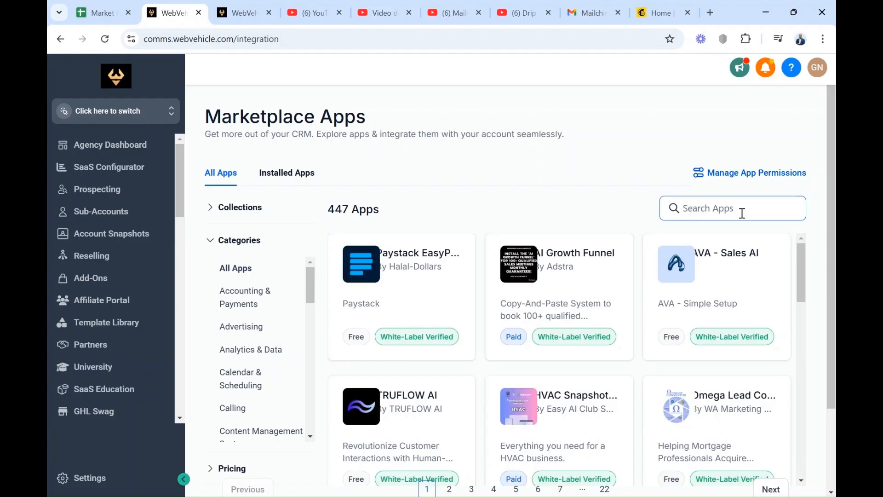
left_click(742, 213)
type("mailchi")
left_click(424, 279)
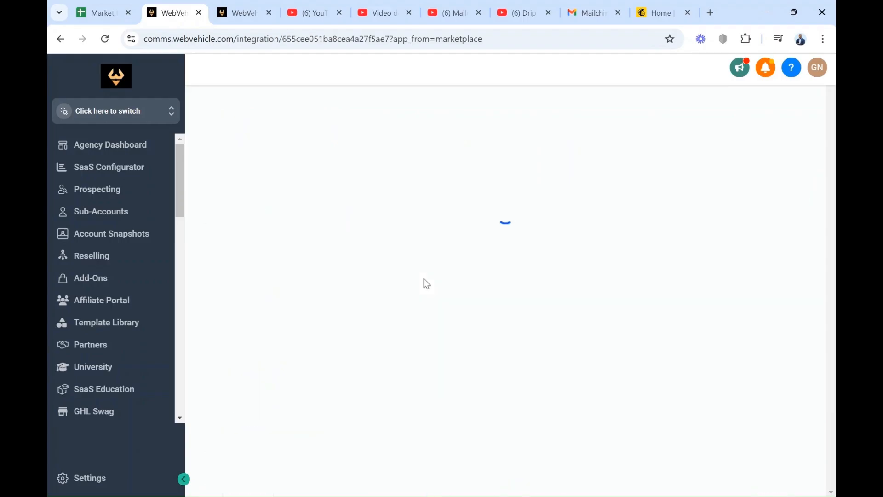
Step: Start installing MAILCHIMP Connect and choose Sub-Account 1 as the sub-account for the installation
left_click(716, 186)
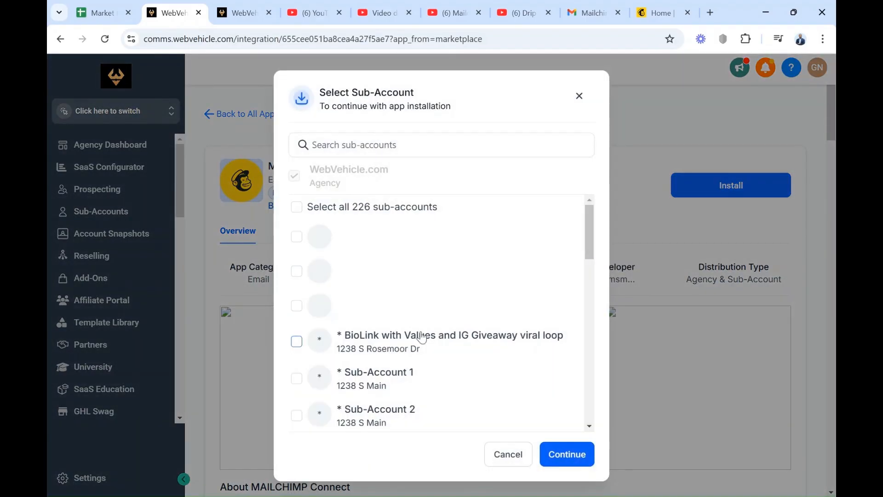
scroll(420, 336, "down", 2)
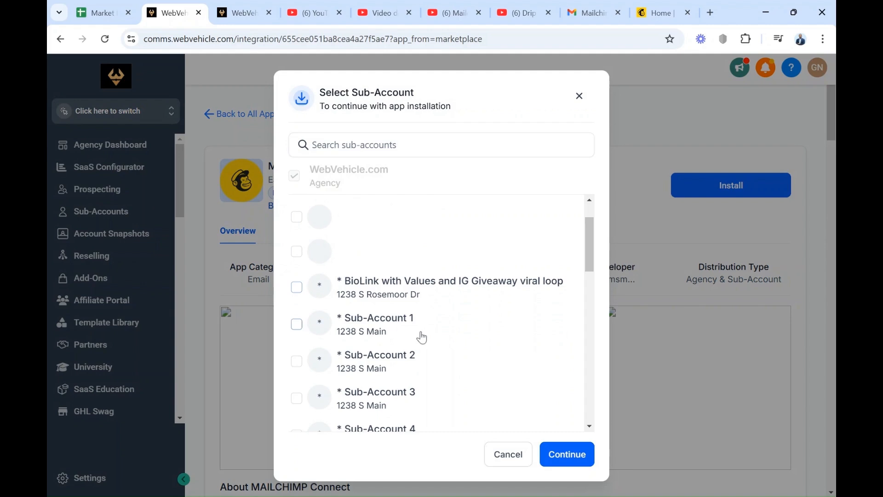
left_click(297, 324)
left_click(572, 461)
Step: Allow the installation with the monthly Standard plan at $6.97/month and complete it
left_click(770, 478)
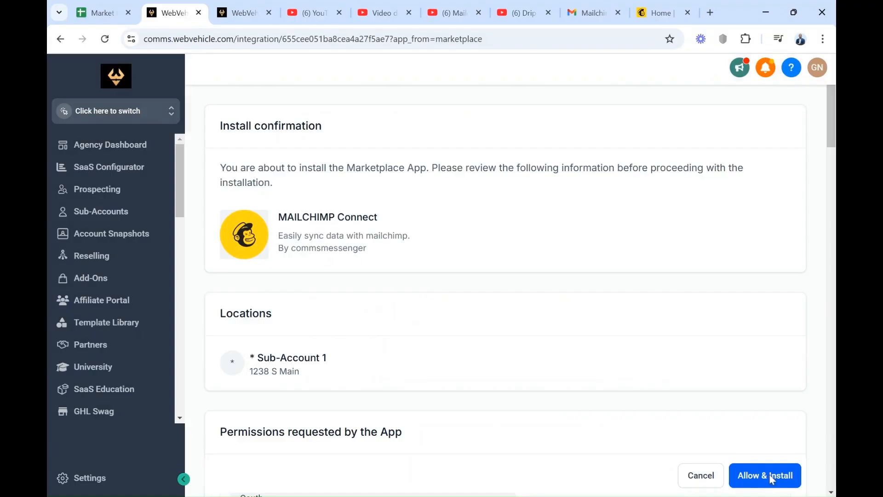
left_click(479, 332)
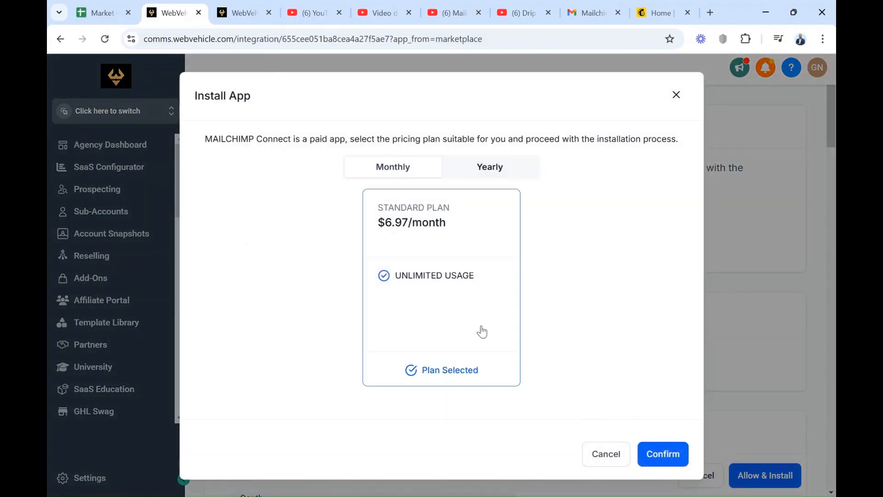
left_click(677, 456)
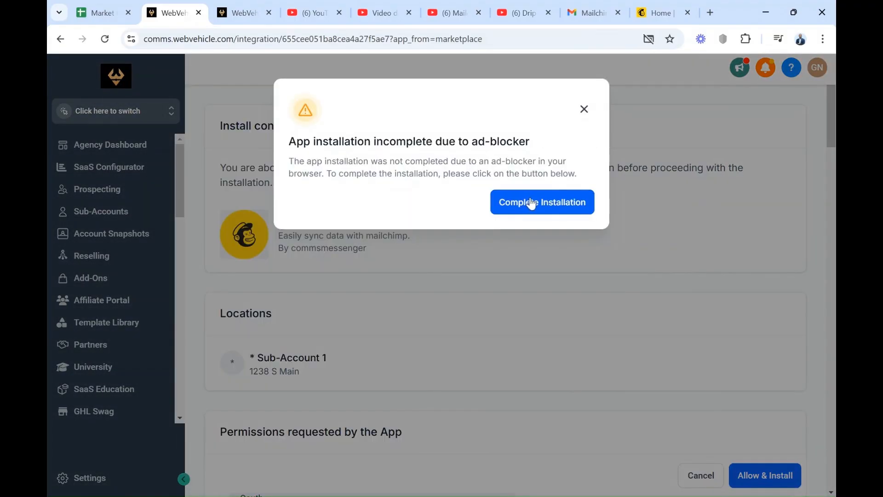
left_click(532, 204)
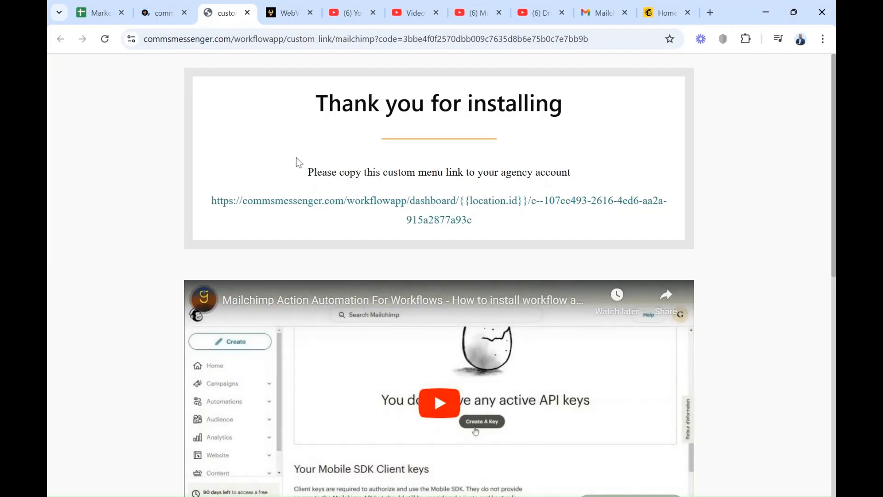
Step: Copy the custom menu link from the installation thank-you page and open the agency's Custom Menu Links settings
left_click(400, 203)
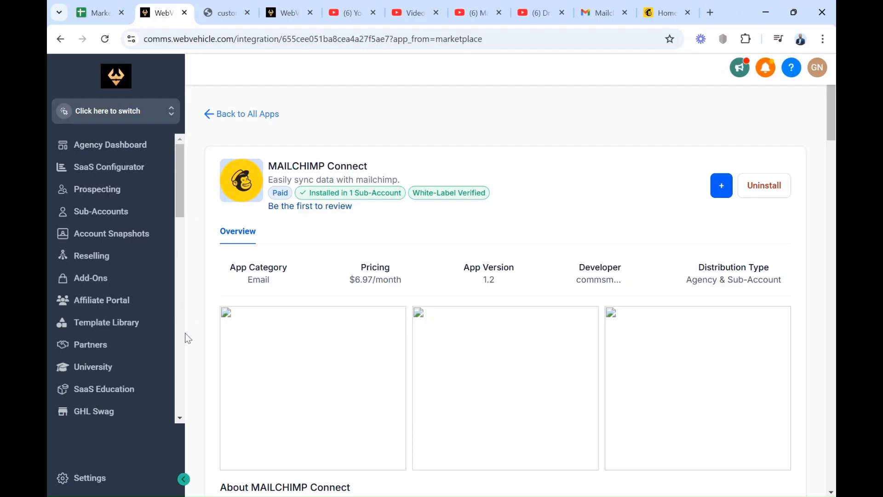
left_click(97, 478)
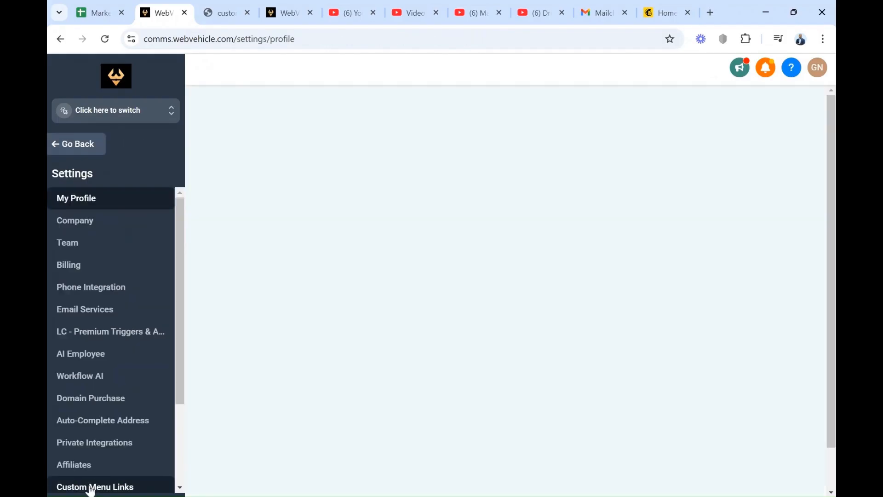
left_click(64, 487)
Step: Examine the icon, title, URL, opening mode, account, role visibility and permission options for a new custom menu link, and close the form
left_click(759, 145)
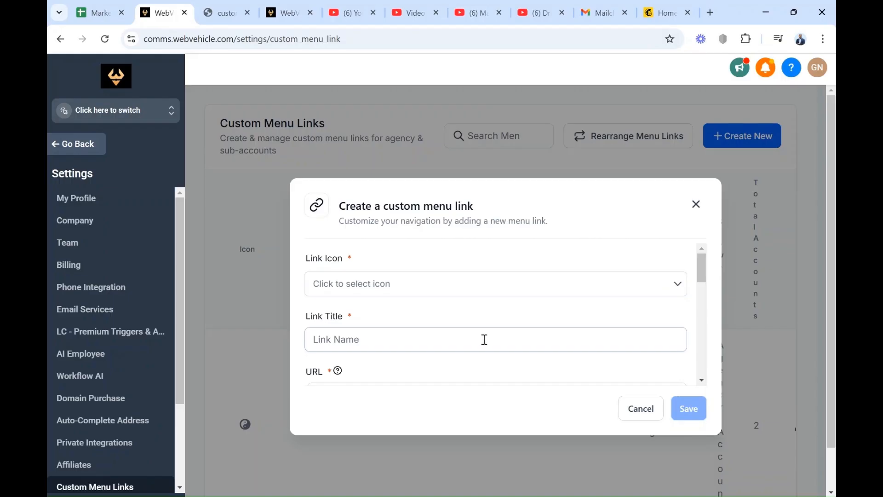
left_click(679, 286)
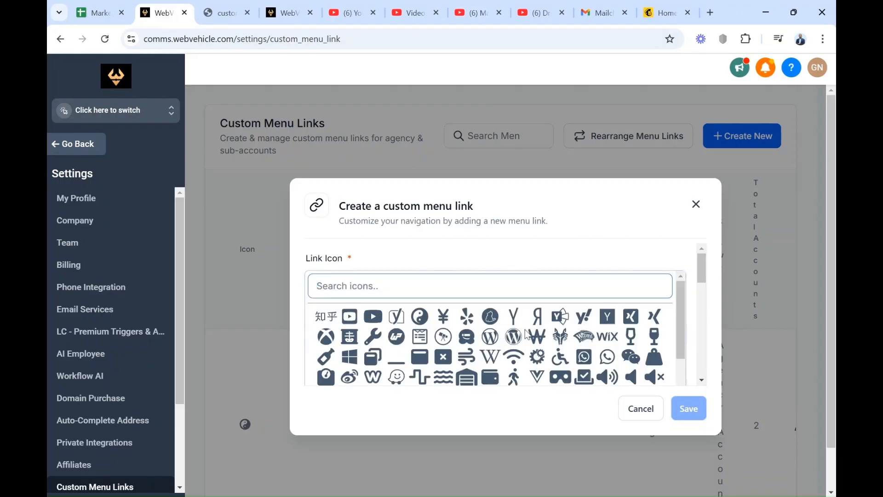
left_click(571, 265)
scroll(592, 306, "down", 1)
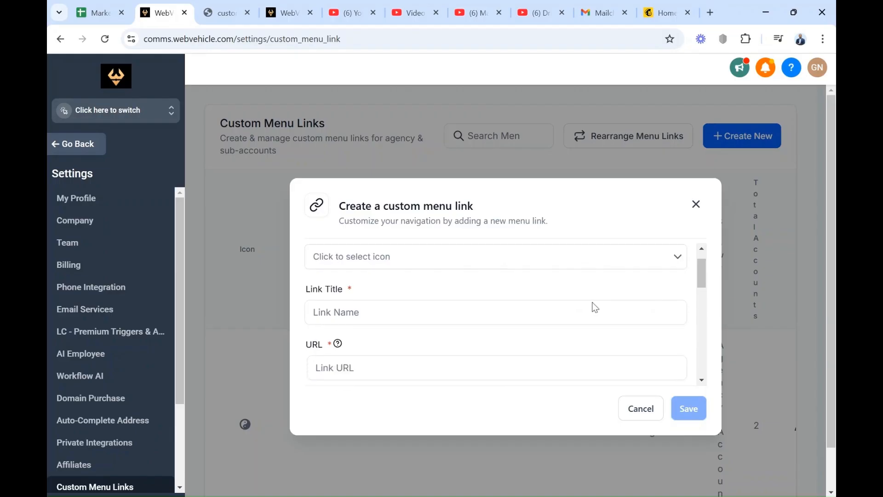
left_click(537, 310)
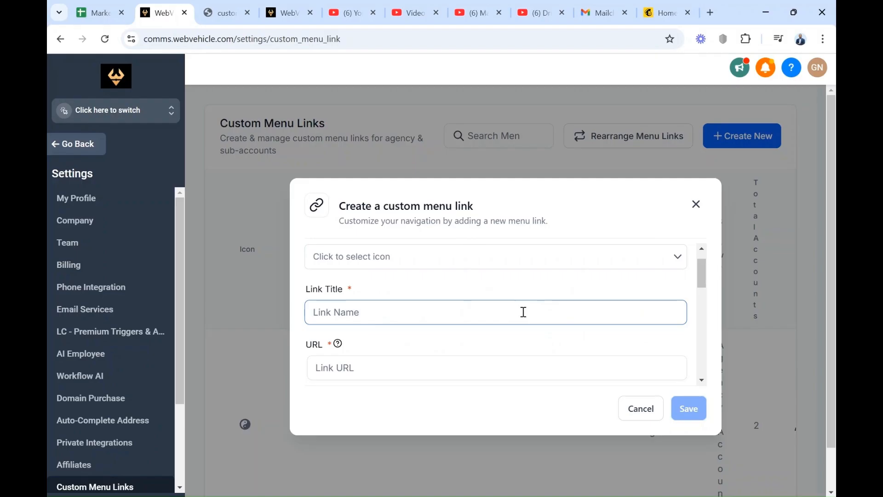
scroll(524, 312, "down", 3)
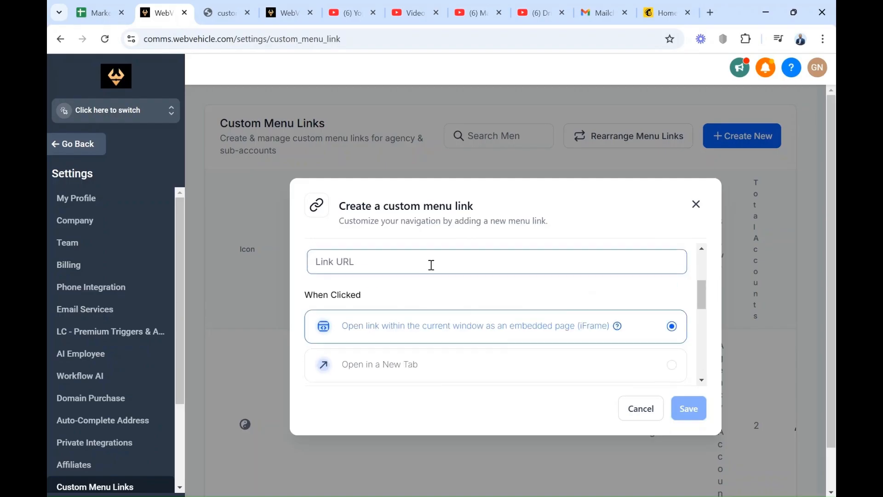
scroll(514, 300, "down", 5)
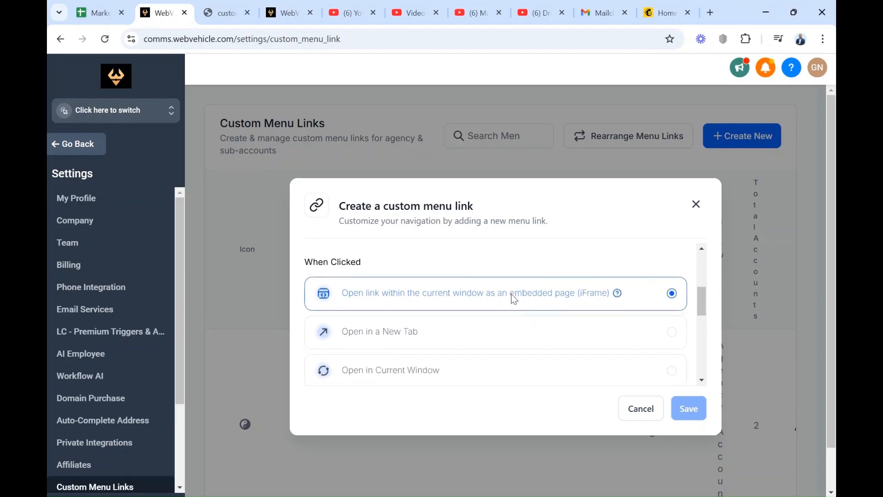
scroll(514, 299, "down", 3)
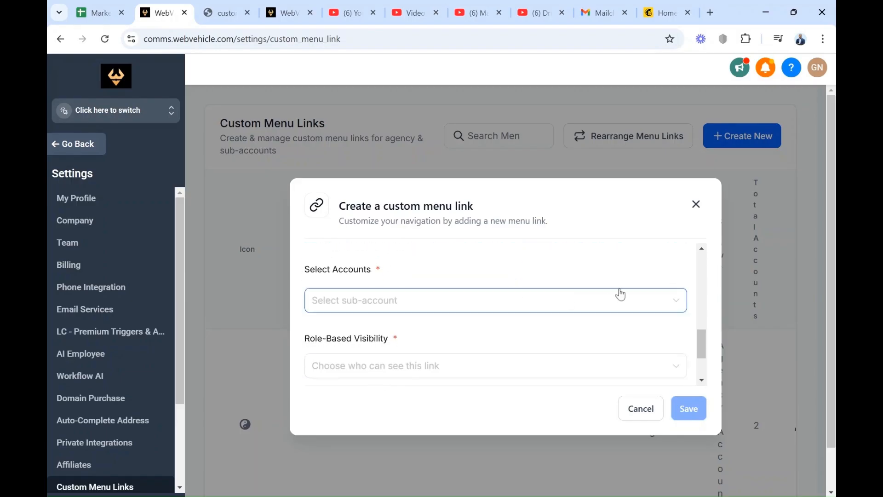
left_click(675, 303)
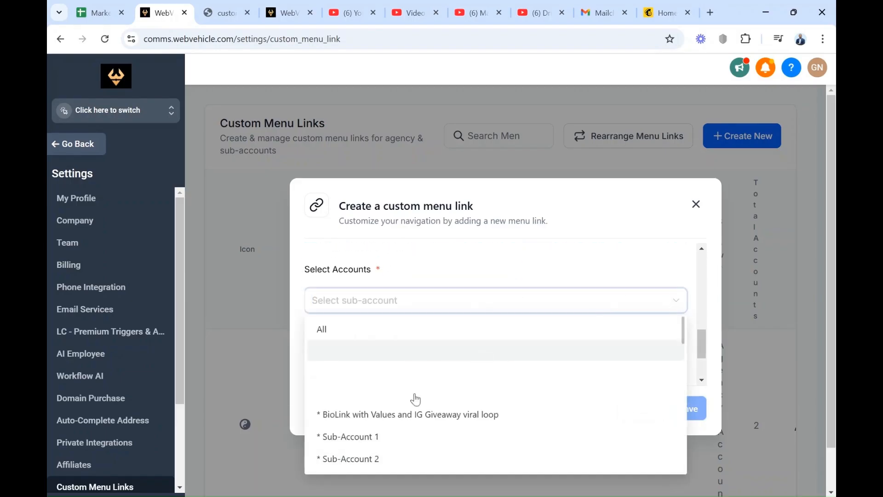
scroll(434, 352, "down", 2)
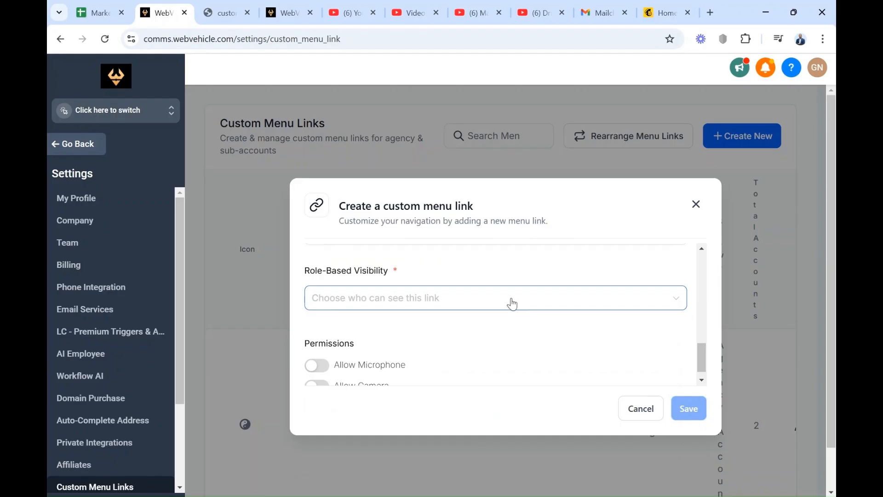
scroll(562, 336, "down", 1)
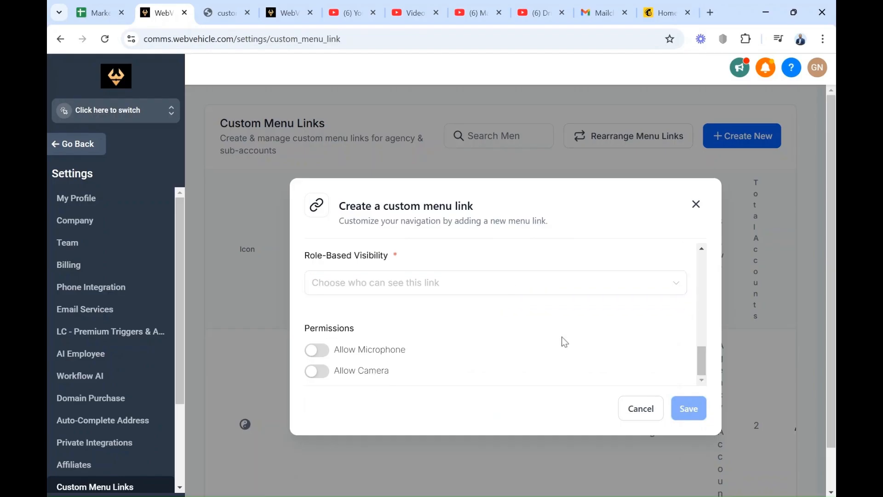
left_click(688, 409)
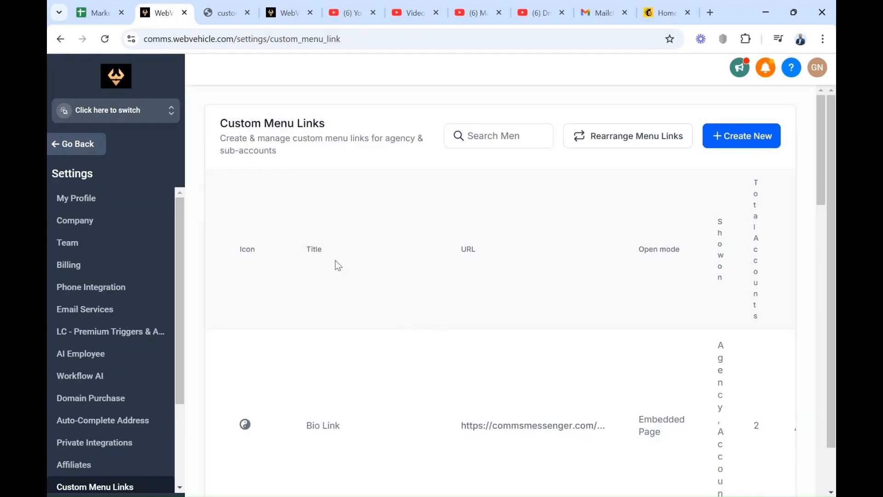
Step: Switch to Sub-Account 1 and open the custom apps page at the end of its menu
left_click(288, 17)
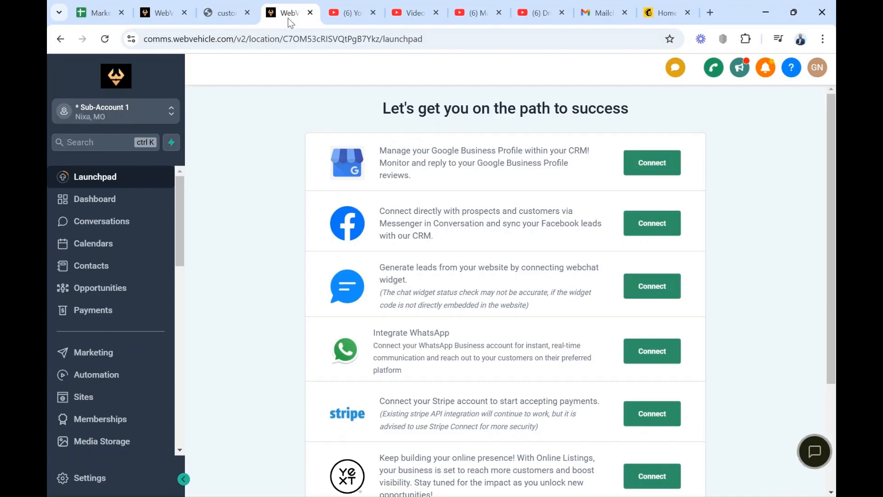
scroll(128, 375, "down", 13)
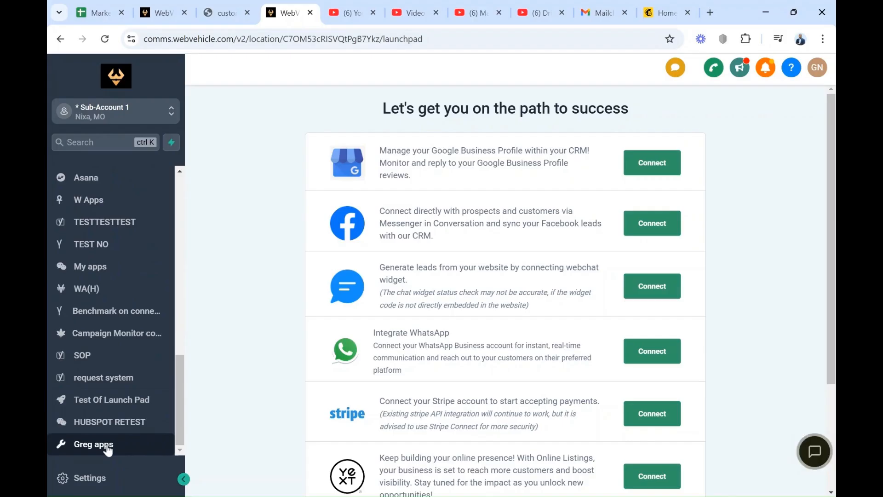
left_click(108, 446)
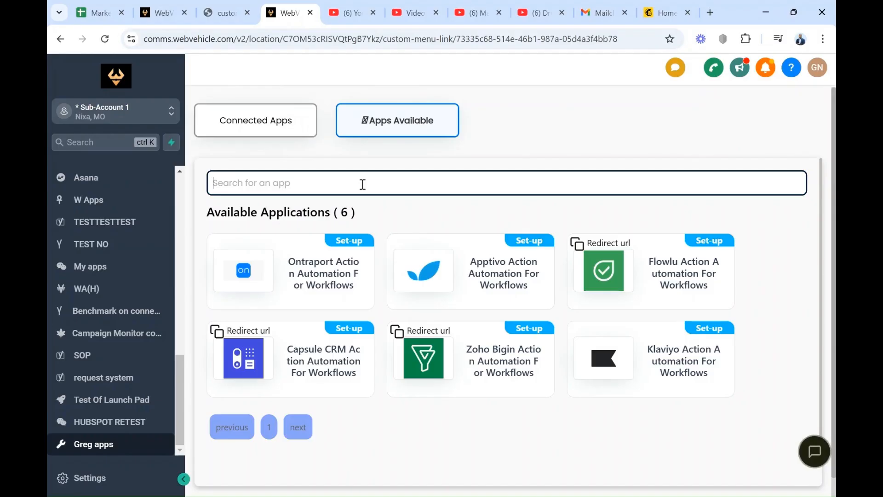
Step: Search for "mailchi" and open the setup of the first Mailchimp Action Automation For Workflows among the connected apps
type("mailchi")
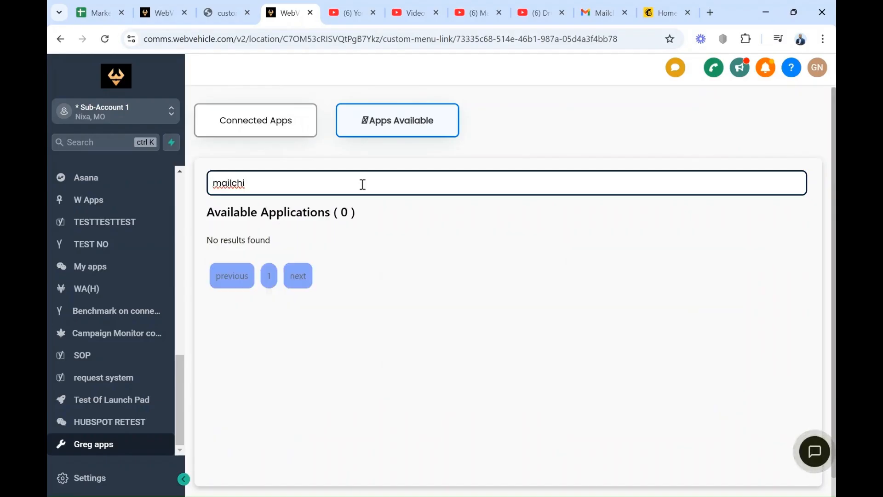
left_click(266, 133)
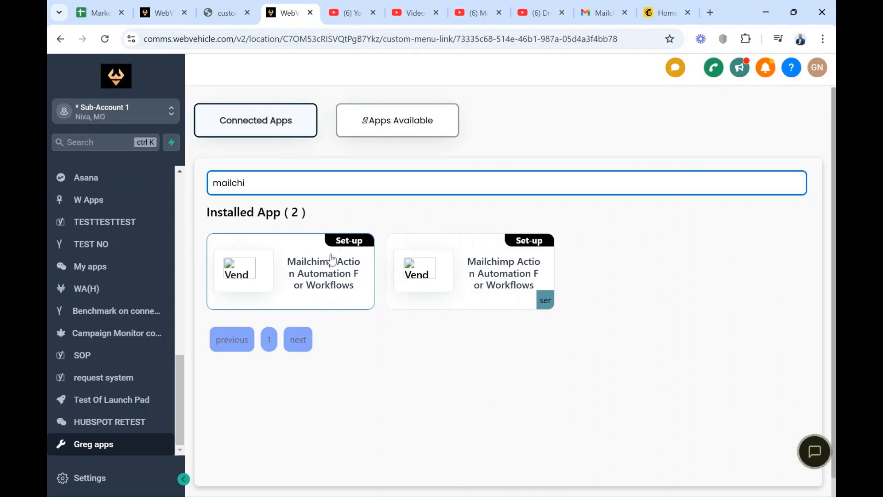
left_click(350, 240)
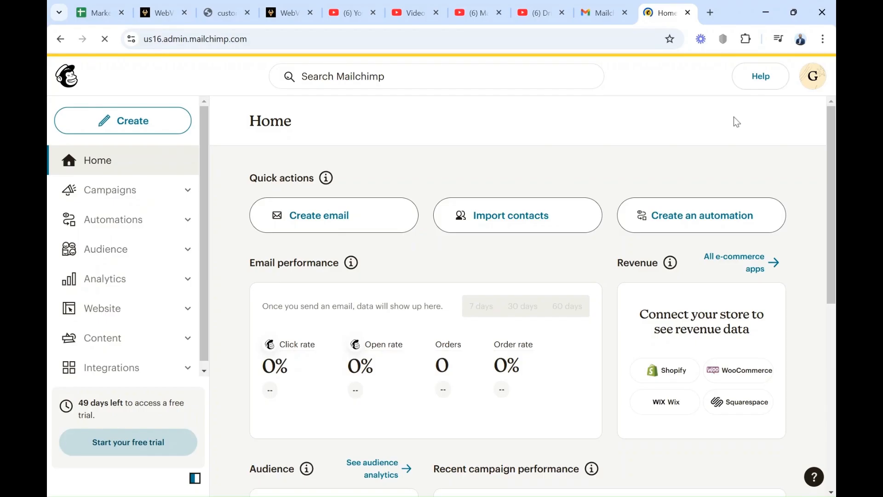
Step: Switch to Mailchimp and open the list of API keys in the account's profile extras
left_click(813, 76)
left_click(663, 170)
left_click(507, 207)
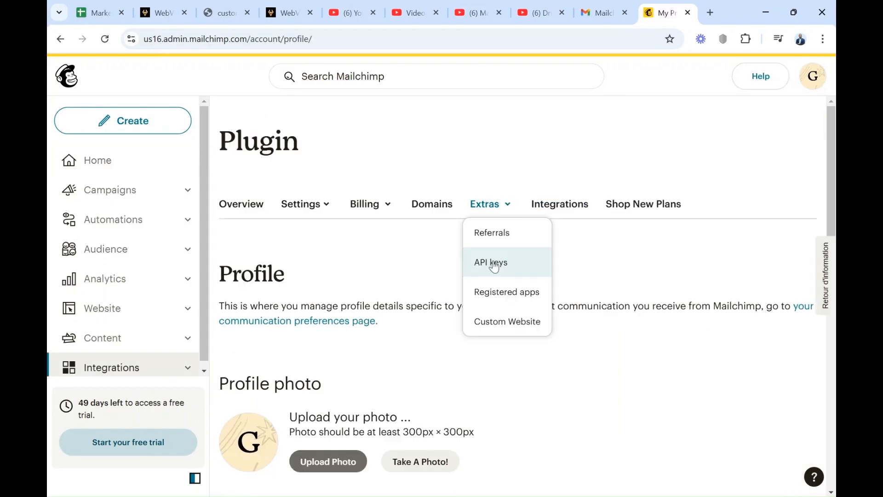
left_click(493, 260)
scroll(541, 349, "down", 5)
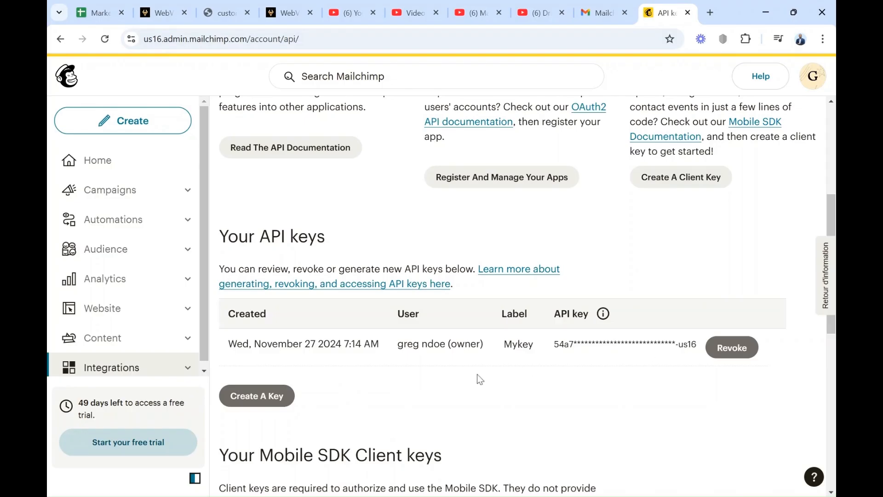
Step: Create a new Mailchimp API key named "Keys" and copy the generated key
left_click(270, 398)
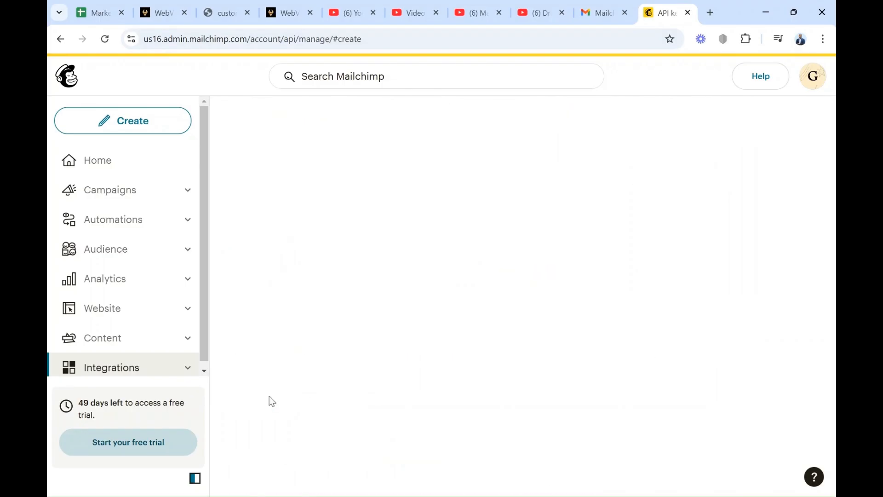
left_click(331, 383)
type("Keys")
left_click(305, 441)
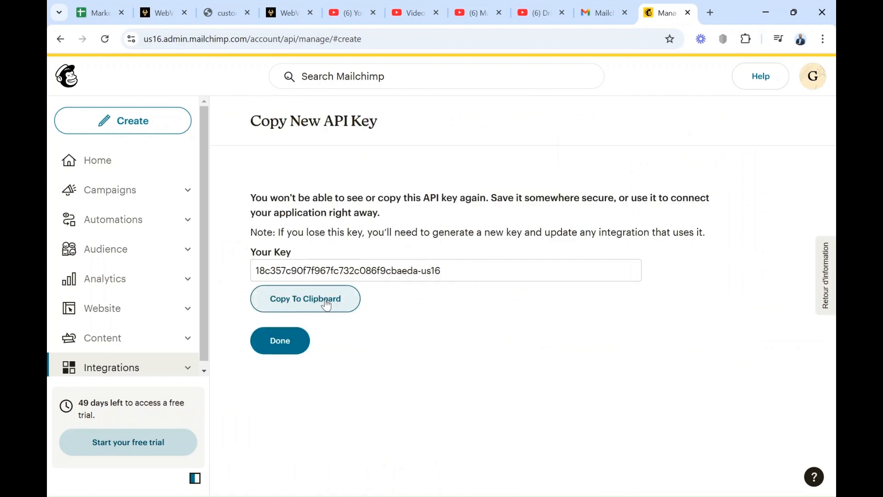
left_click(334, 300)
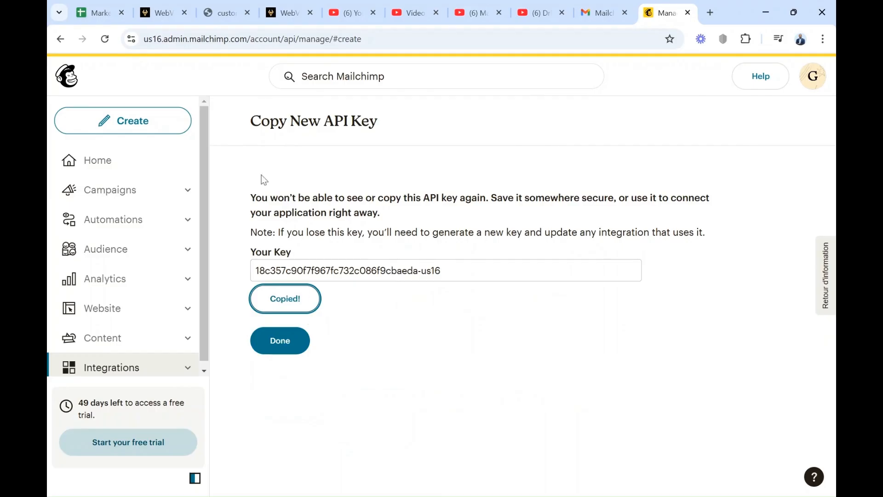
Step: Return to Sub-Account 1, paste the Mailchimp API key into the app's setup and submit it
left_click(286, 21)
left_click(414, 307)
key("ctrl+v")
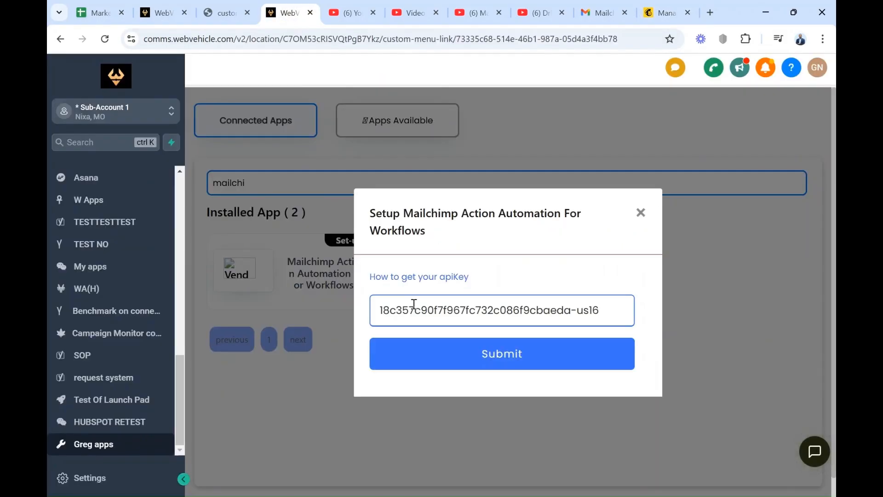
key("Return")
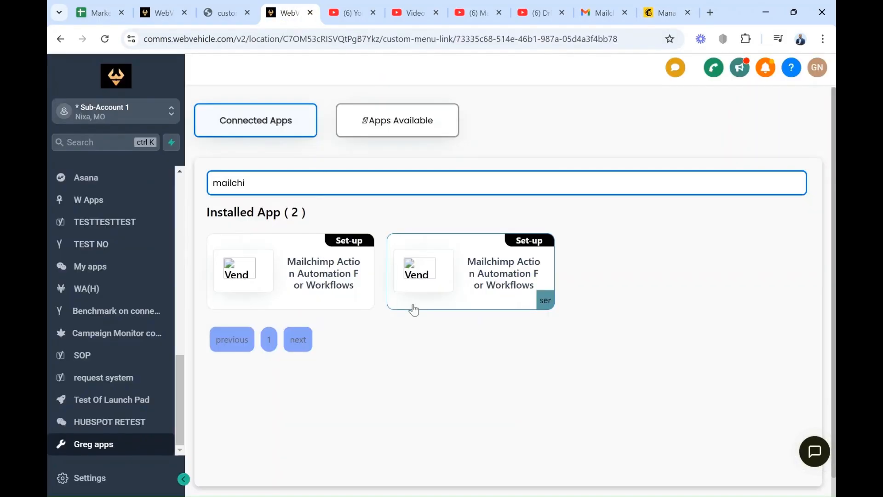